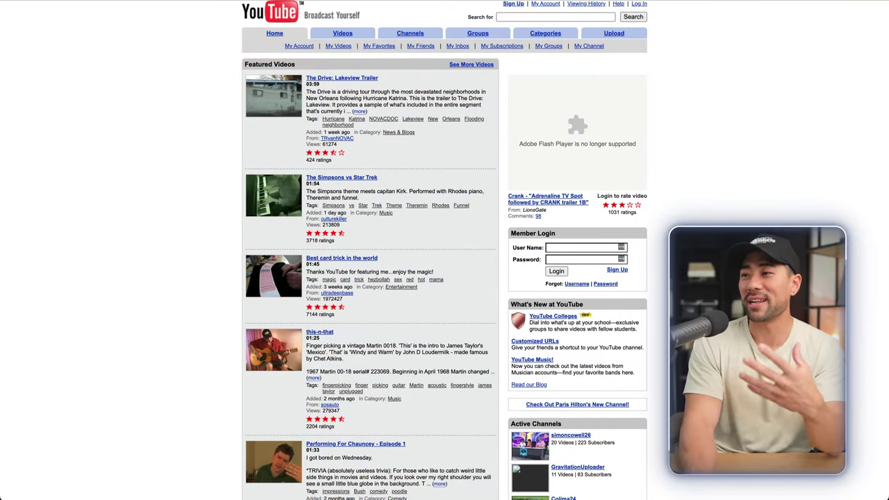
Scroll through the archived old YouTube homepage in the Wayback Machine.
scroll(444, 250, "down", 10)
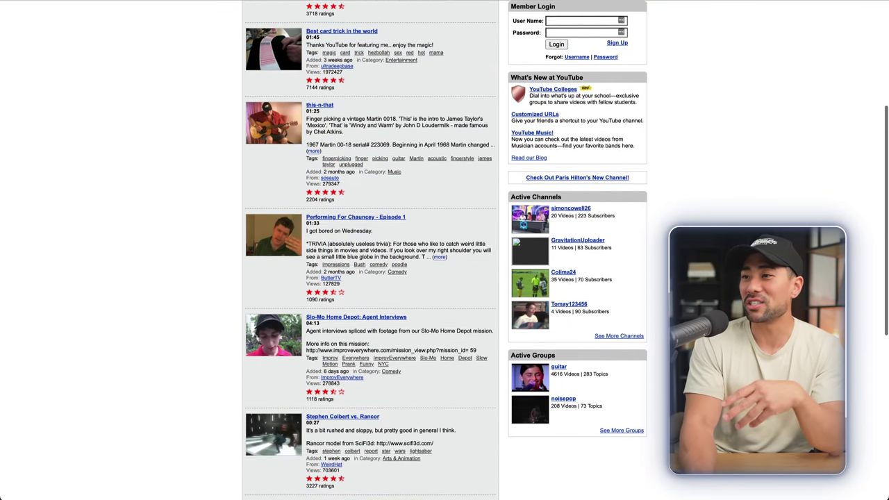
scroll(93, 181, "down", 2)
scroll(93, 181, "up", 15)
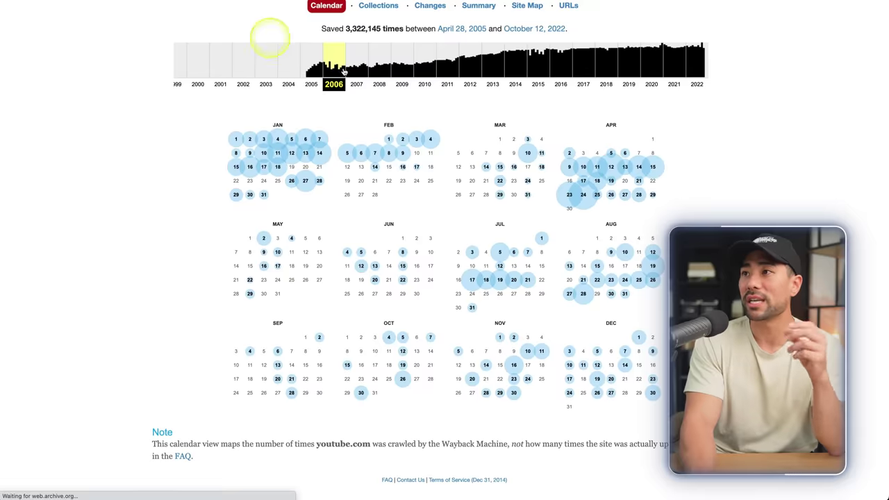
Browse the youtube.com capture calendar and preview snapshots to reach May 1, 2011.
scroll(381, 82, "up", 2)
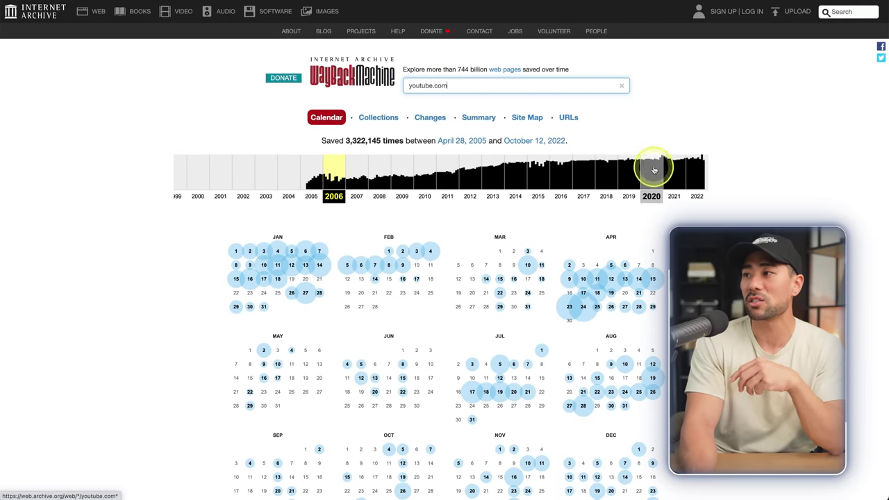
scroll(445, 250, "down", 1)
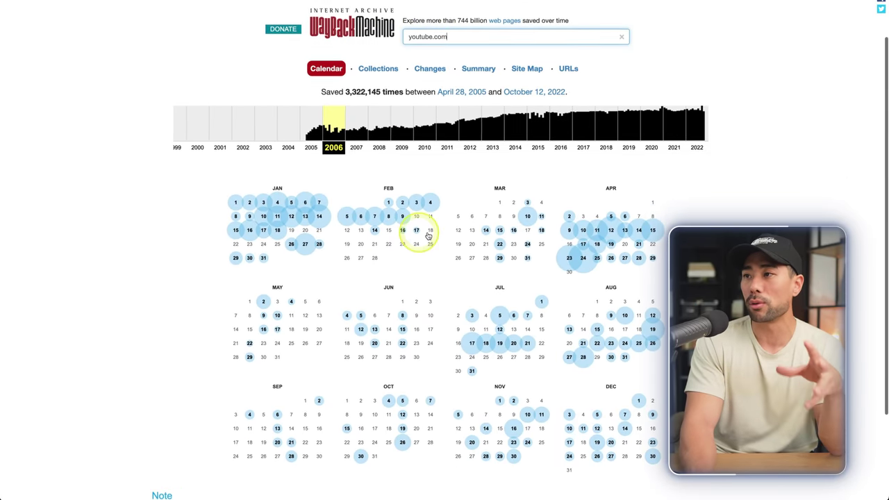
mouse_move(570, 262)
mouse_move(556, 196)
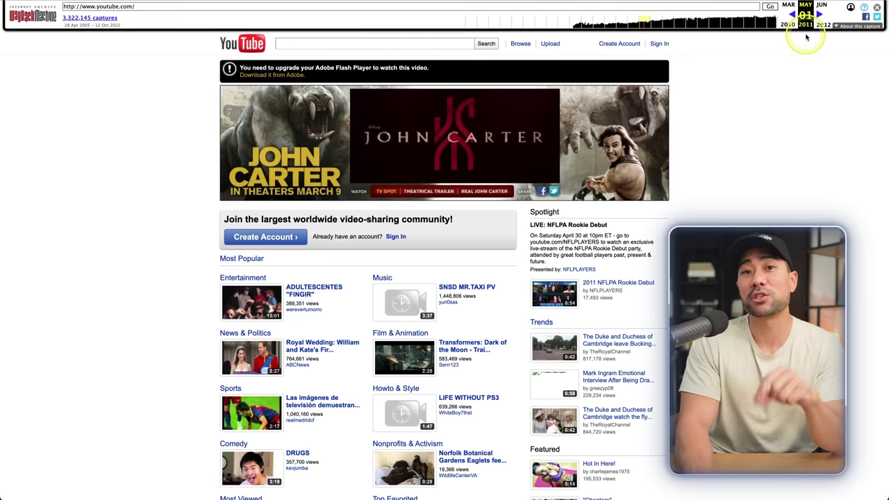
Scroll the archived 2011 YouTube homepage down to its footer and back up.
scroll(445, 264, "down", 5)
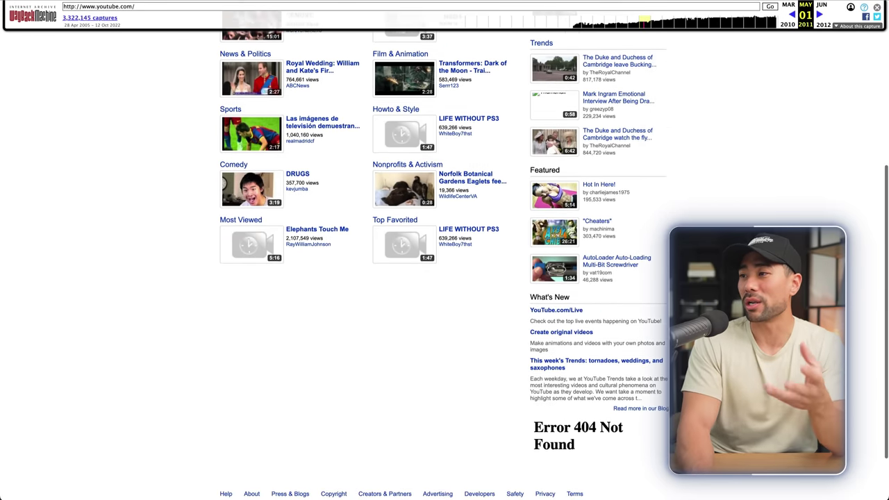
scroll(444, 264, "up", 2)
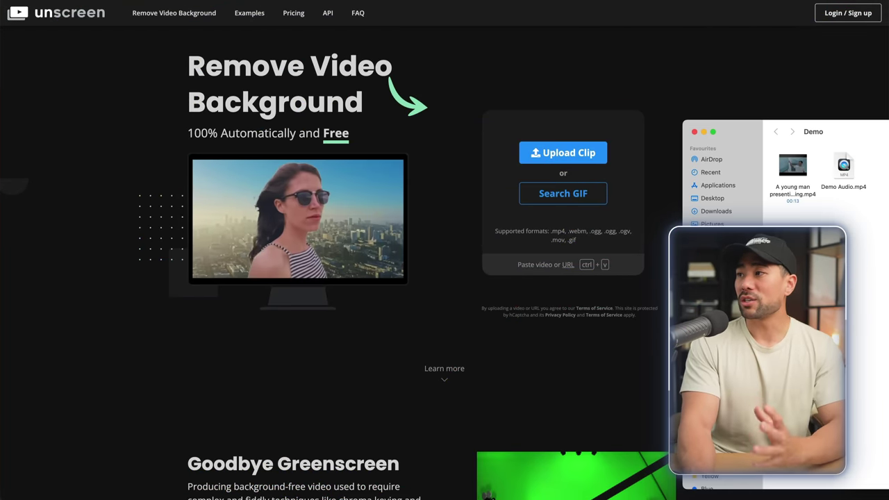
Upload the presenter video to Unscreen and place the Icerink scene behind him.
left_click_drag(800, 198, 471, 210)
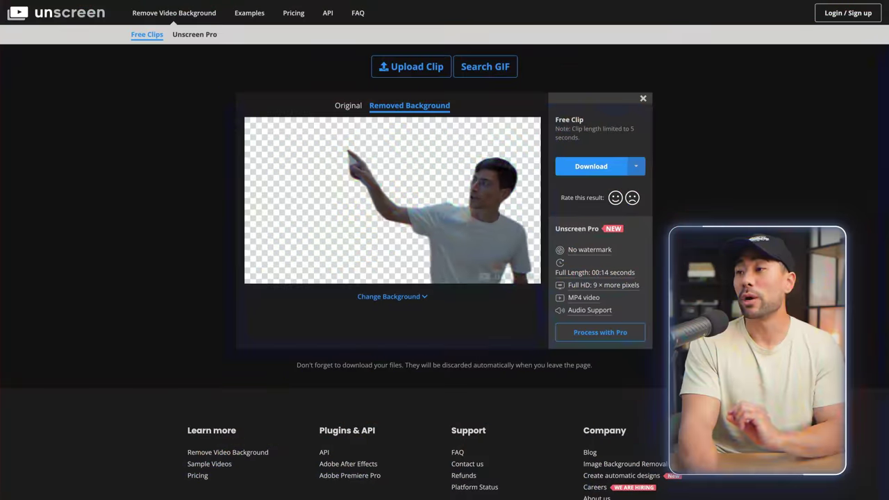
left_click(394, 298)
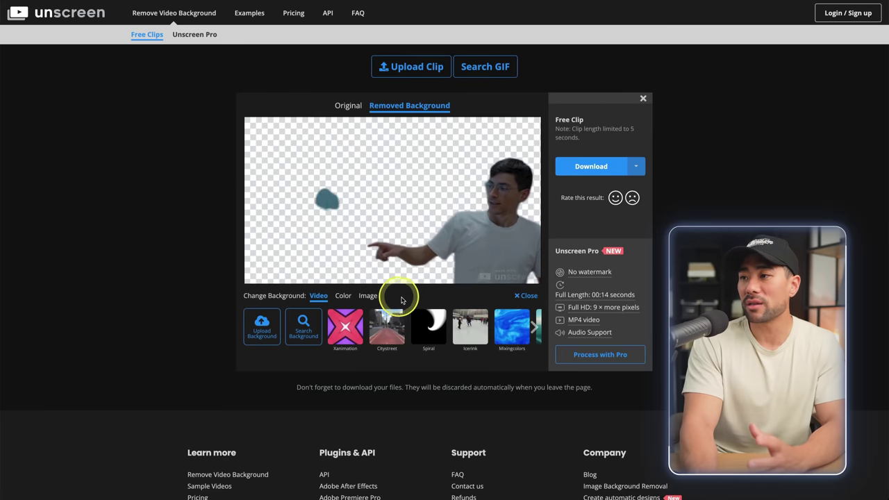
left_click(477, 342)
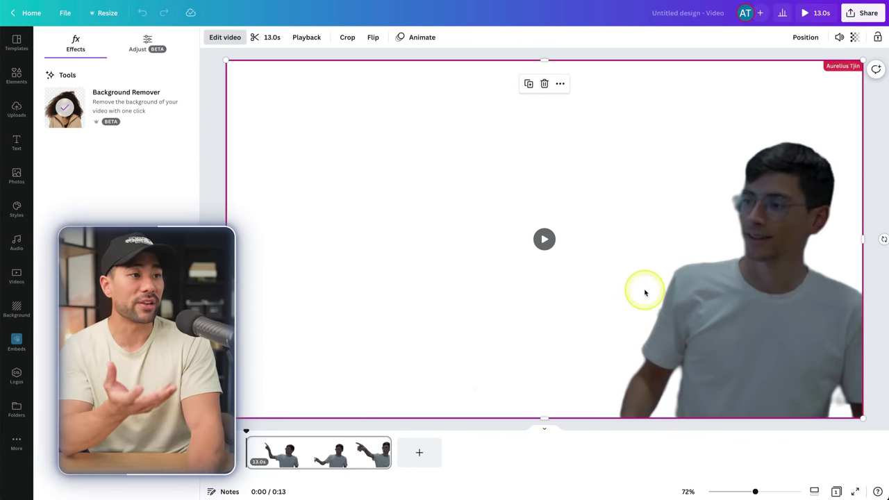
Reopen the presenter clip's effects panel showing Background Remover in Canva.
left_click(225, 39)
left_click(224, 38)
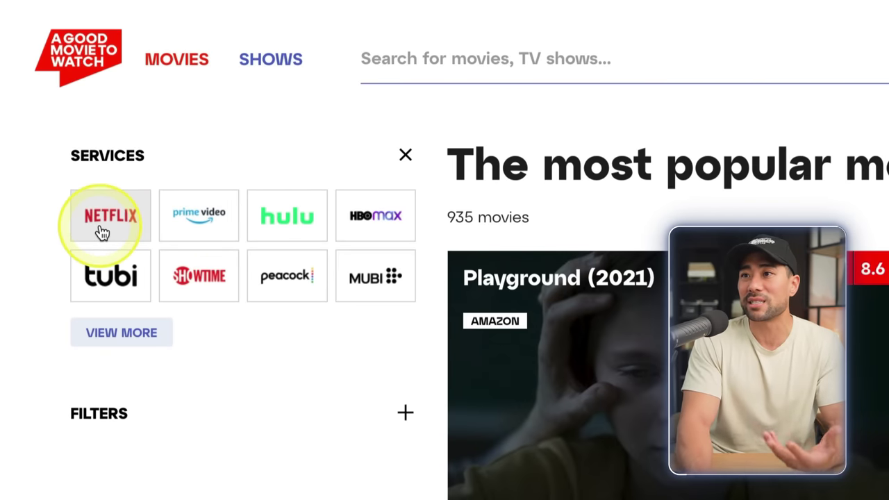
Filter the most popular movies to those streaming on Netflix.
left_click(101, 232)
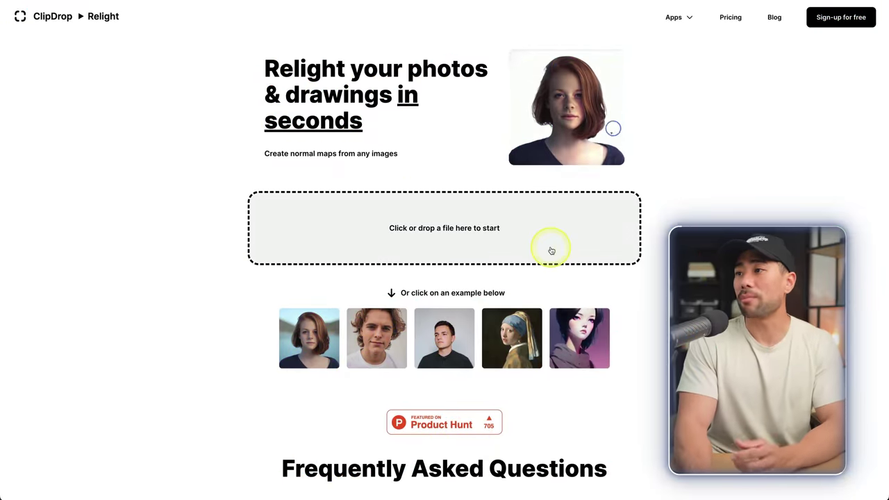
Upload the portrait photo to Relight and nudge the green light slightly up and right.
key("super+Tab")
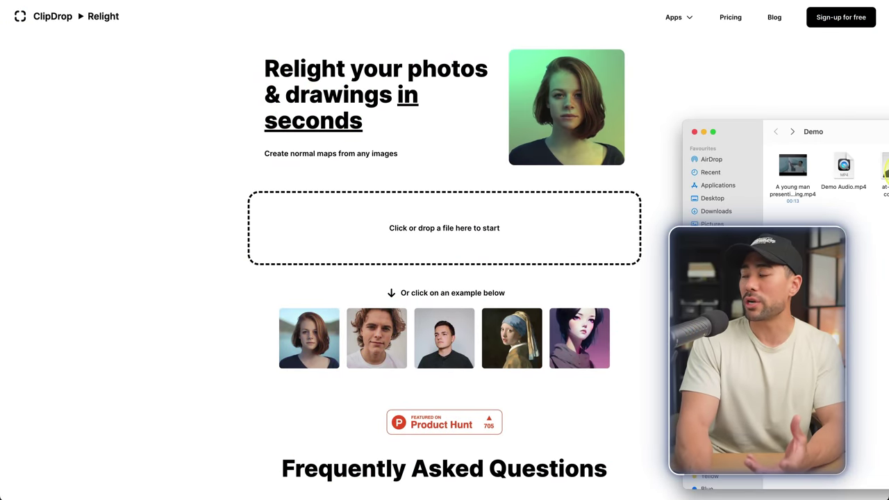
left_click_drag(883, 182, 416, 228)
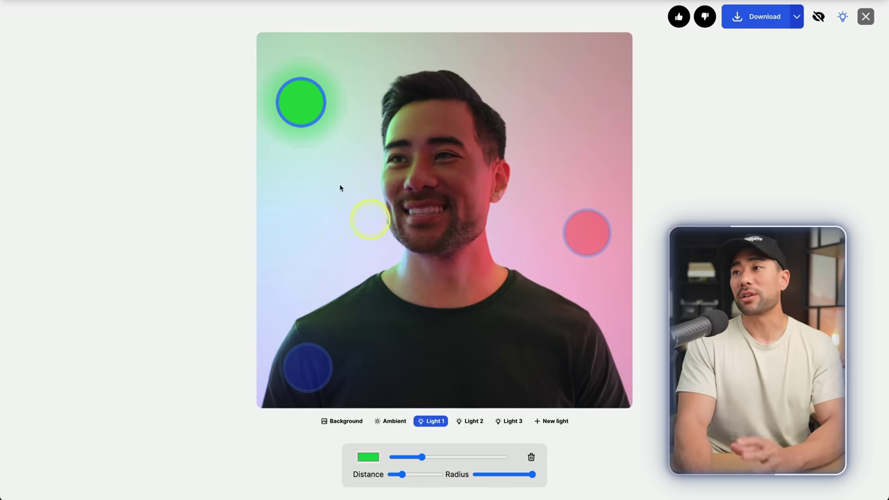
mouse_move(295, 108)
left_mouse_down()
mouse_move(287, 97)
mouse_move(317, 91)
mouse_move(316, 82)
mouse_move(304, 96)
left_mouse_up()
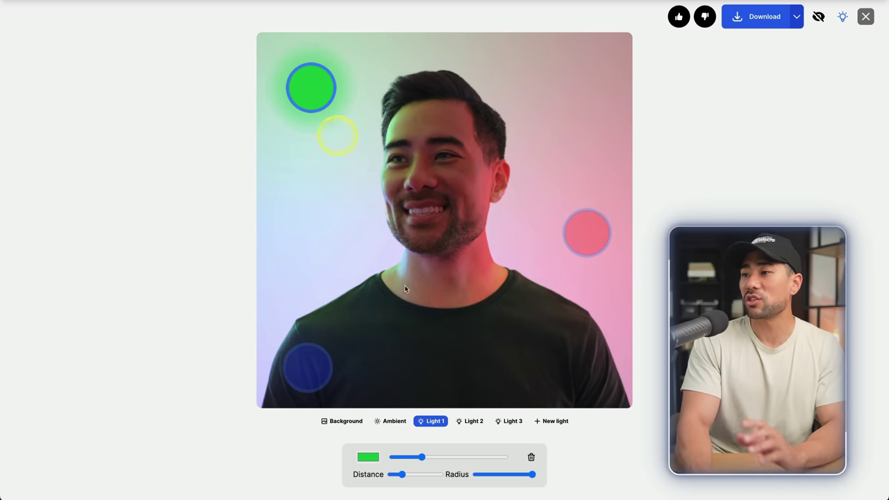
left_click(369, 457)
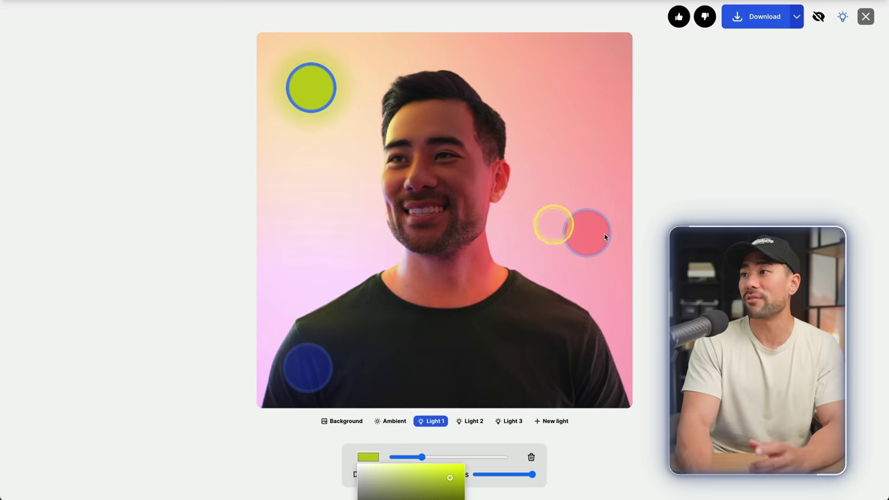
Delete the red light, add a magenta Light 3, then toggle the lighting off and on.
left_click(511, 421)
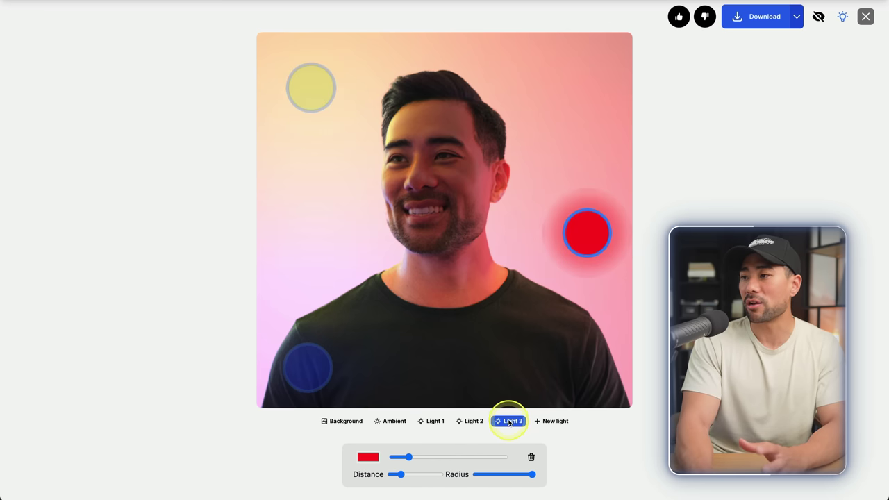
left_click(531, 458)
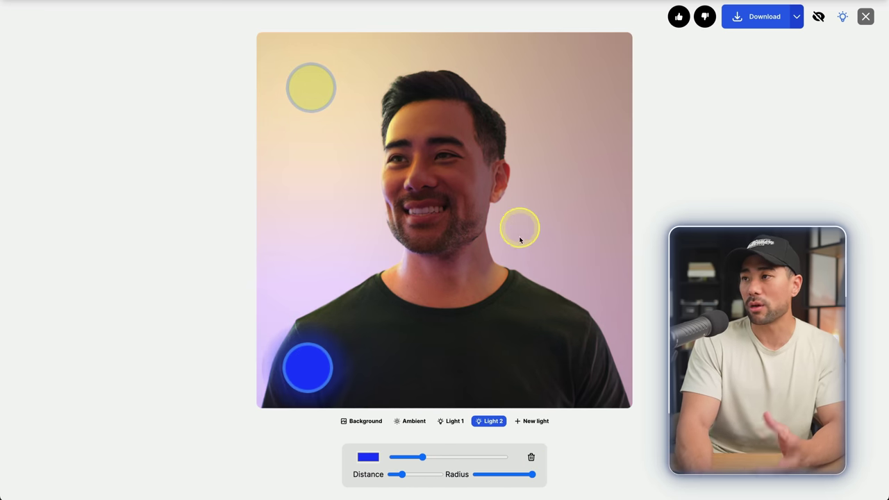
left_click(536, 420)
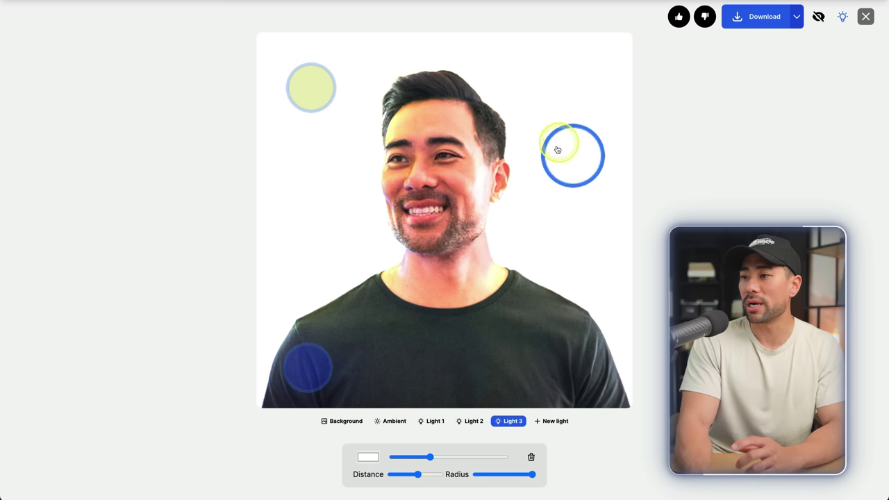
left_click(367, 458)
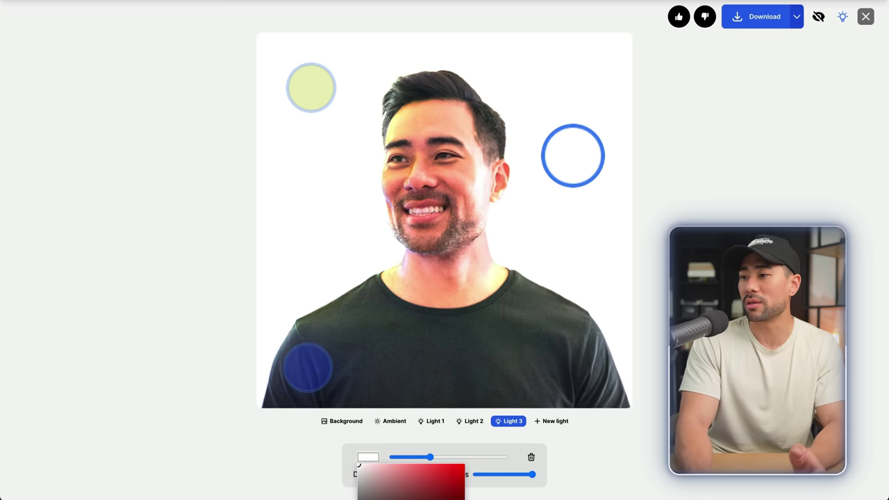
left_click_drag(435, 474, 404, 459)
left_click(433, 458)
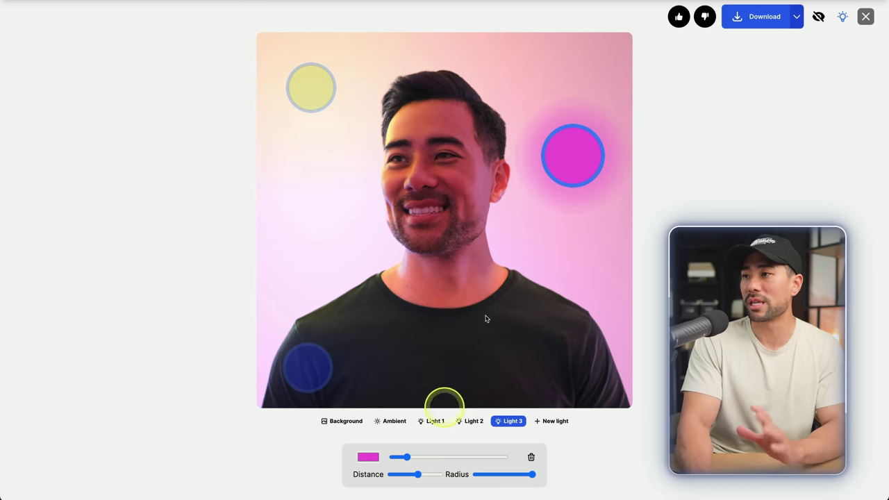
left_click(839, 21)
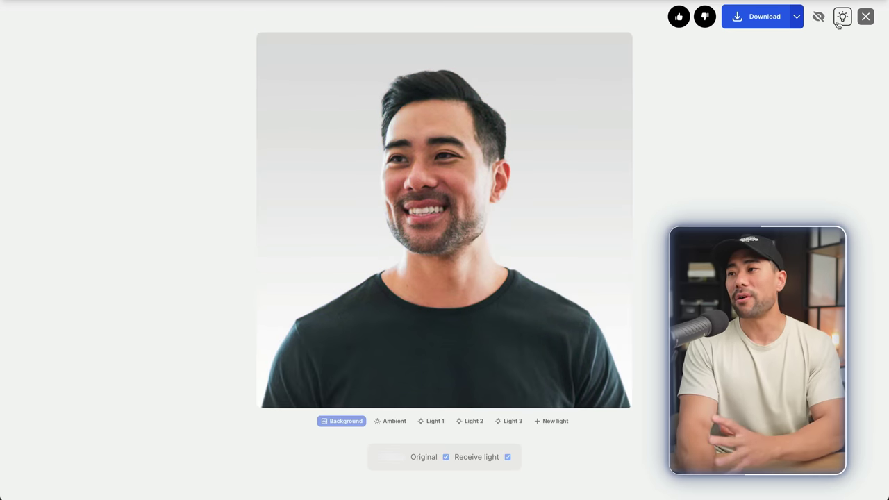
left_click(839, 23)
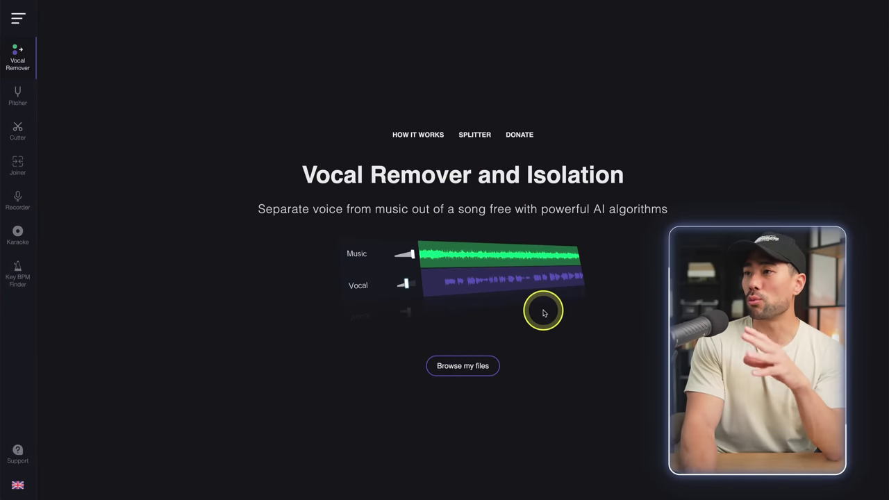
Upload Demo Audio.mp4 from the Demo folder to Vocal Remover for separation.
key("super+Tab")
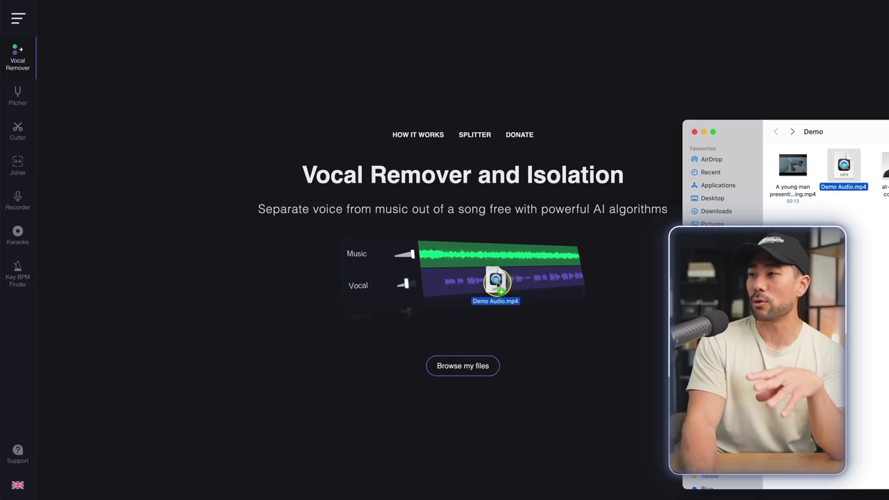
left_click_drag(495, 282, 495, 288)
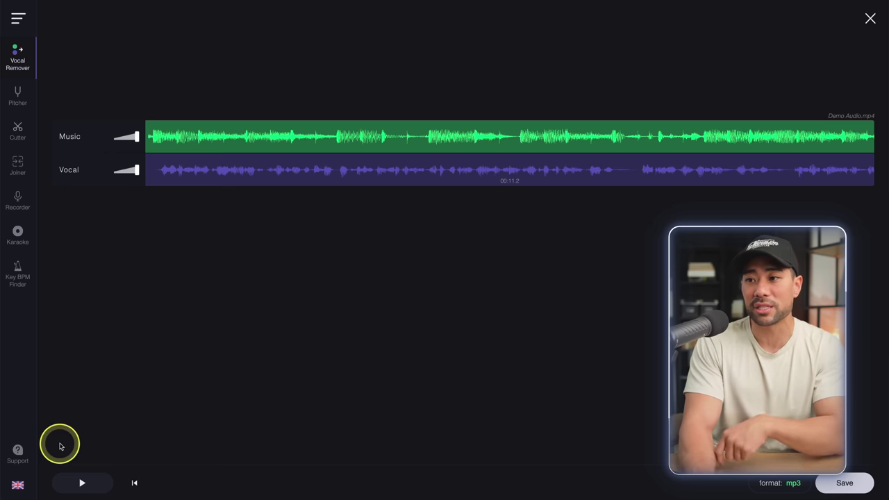
Play the separated tracks and lower then restore the Vocal volume to compare.
left_click(81, 484)
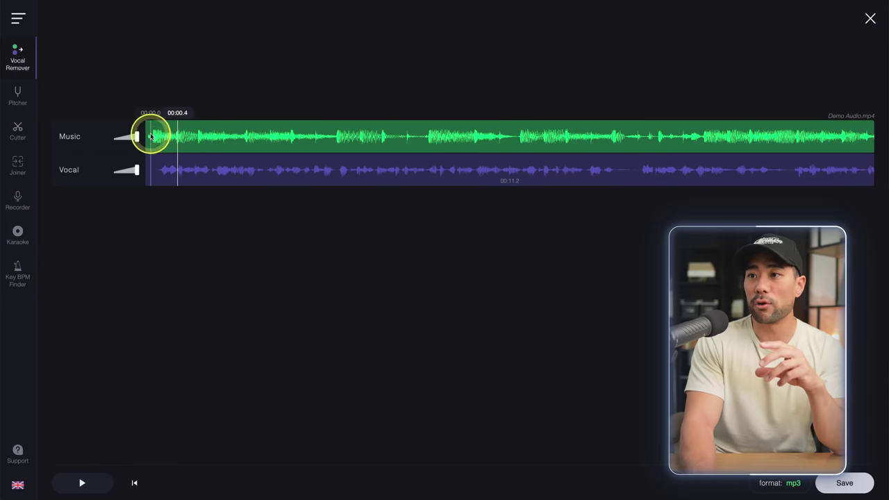
left_click(80, 483)
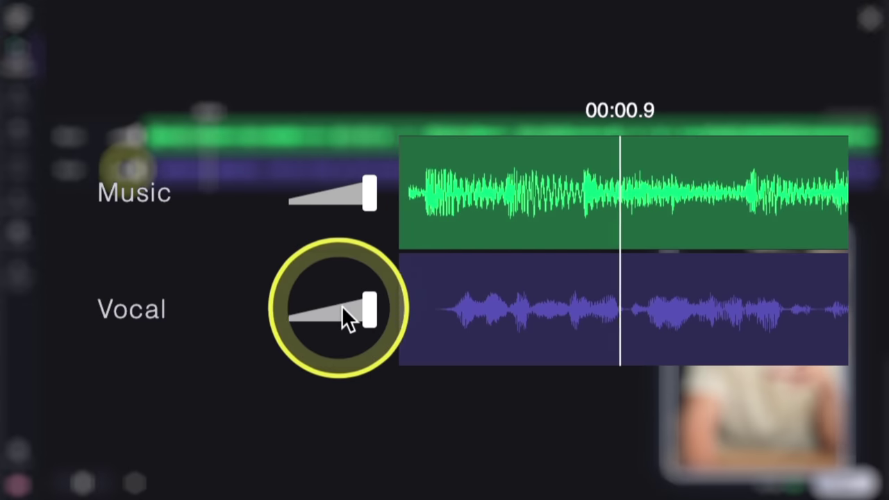
left_click(134, 172)
left_click_drag(311, 309, 278, 313)
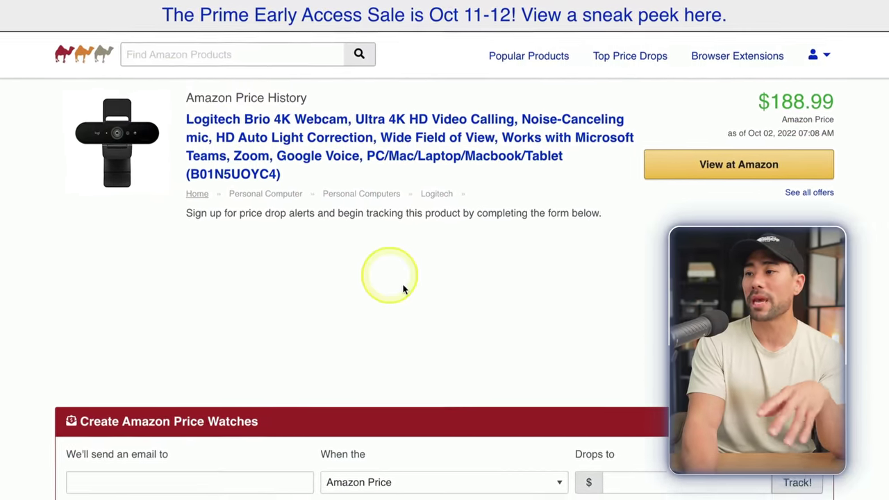
Scroll the Logitech Brio 4K Webcam page down to its Amazon Price History chart.
scroll(504, 334, "down", 10)
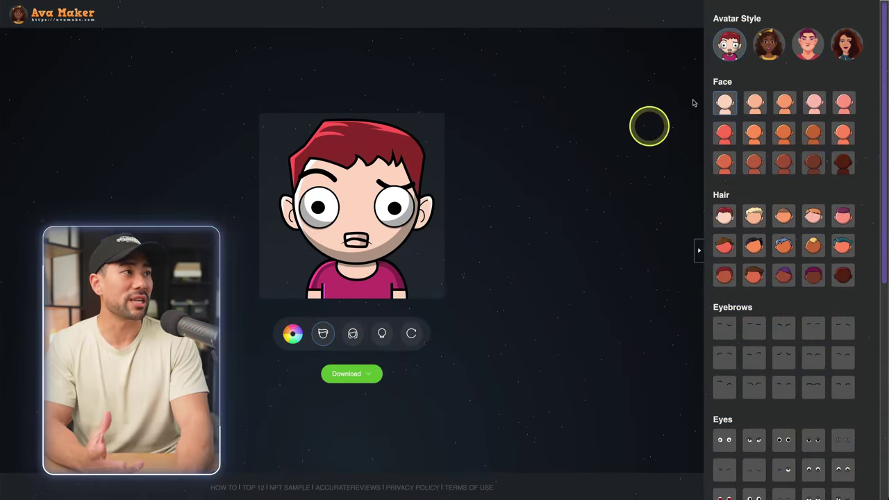
Switch the avatar to the realistic style with darker brown skin.
left_click(768, 44)
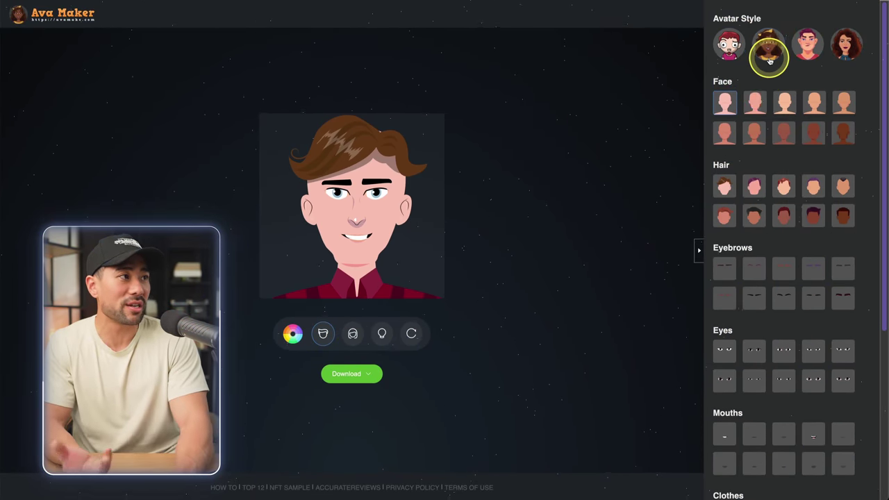
left_click(747, 105)
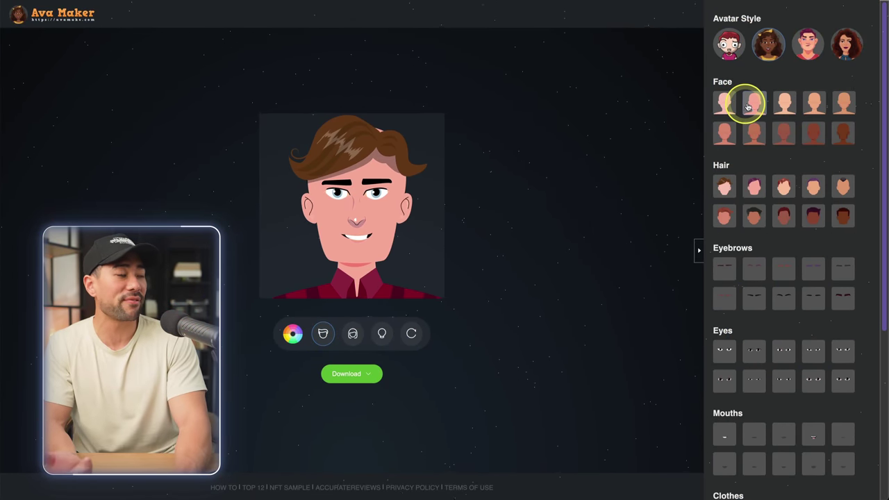
left_click(788, 138)
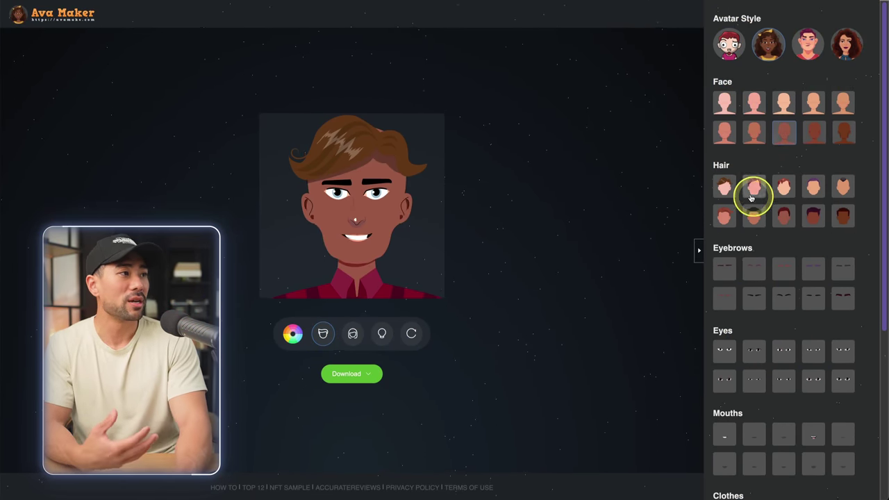
Give the avatar the first eyebrow shape, the first eye style and a closed mouth.
left_click(729, 278)
scroll(730, 277, "down", 1)
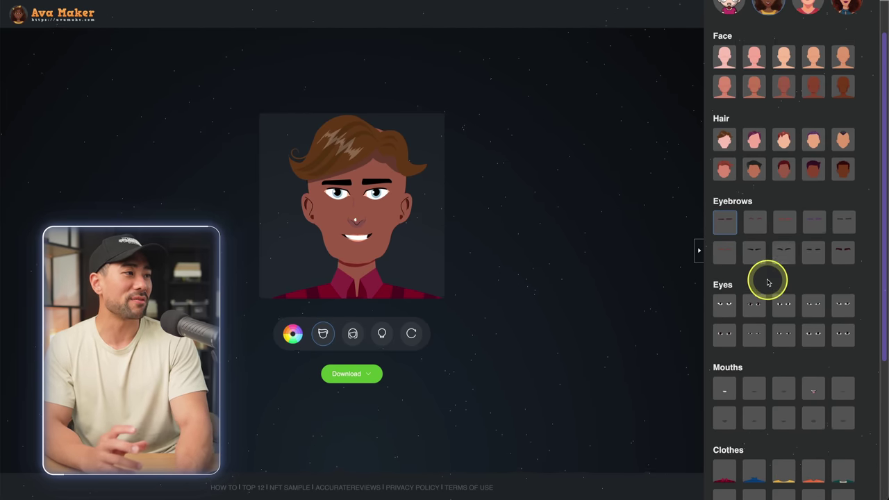
scroll(768, 277, "down", 1)
left_click(722, 268)
scroll(722, 272, "down", 2)
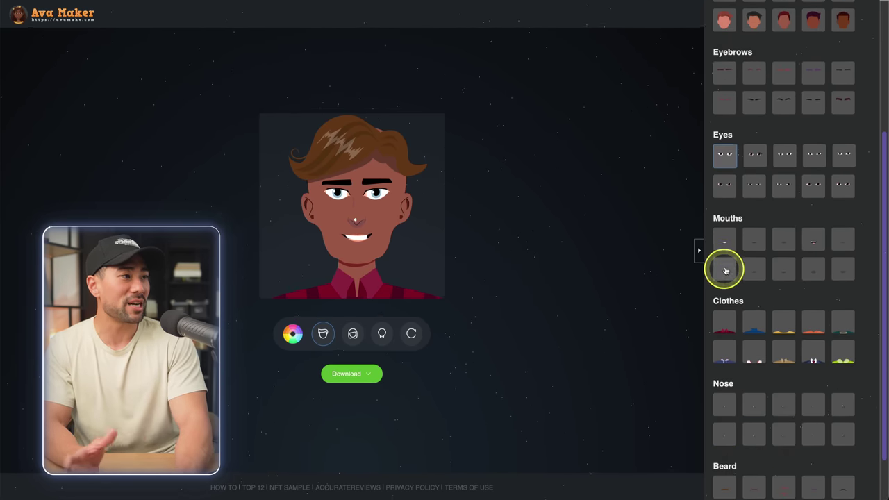
left_click(724, 266)
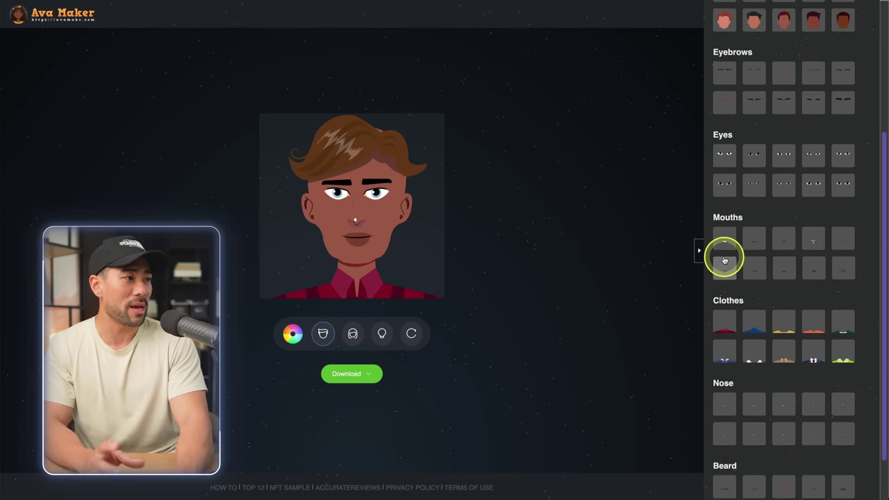
right_click(759, 319)
left_click(756, 218)
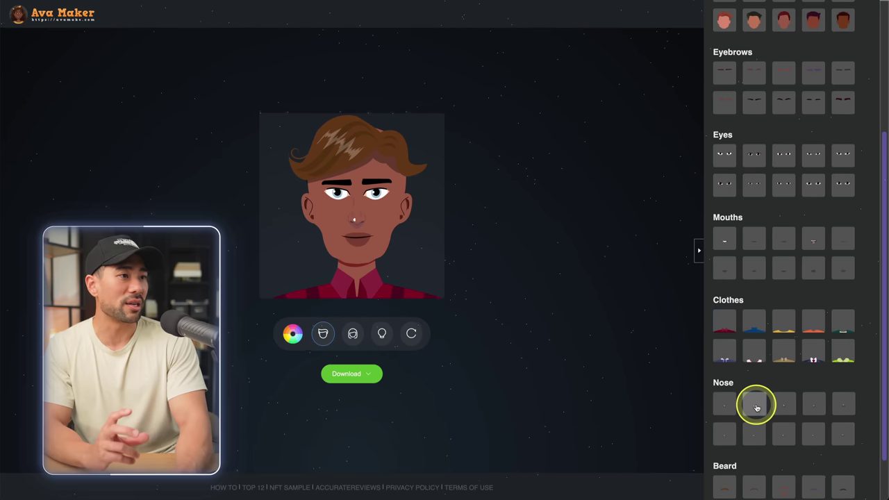
Add the second nose style and a goatee, then show the avatar download formats.
left_click(756, 407)
scroll(757, 407, "down", 1)
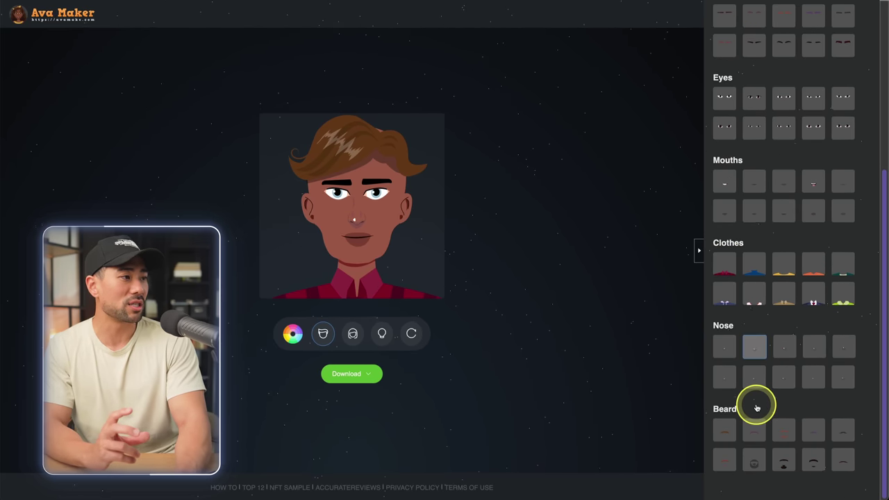
left_click(755, 465)
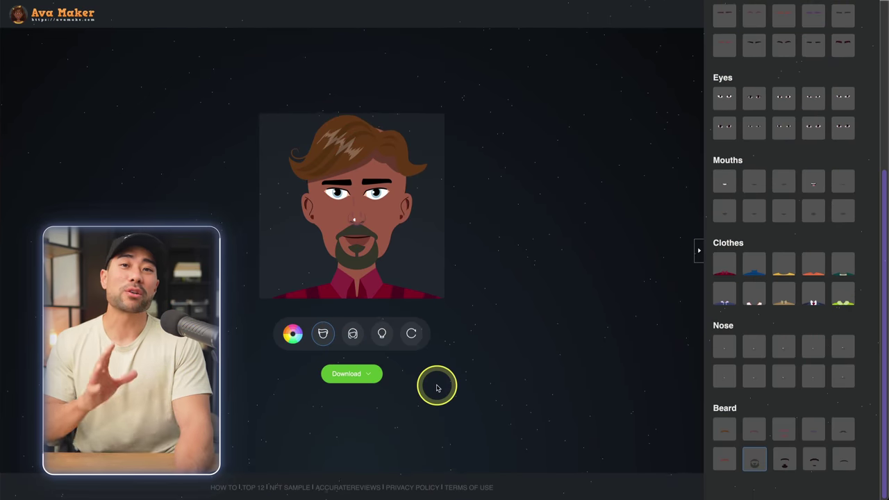
left_click(366, 377)
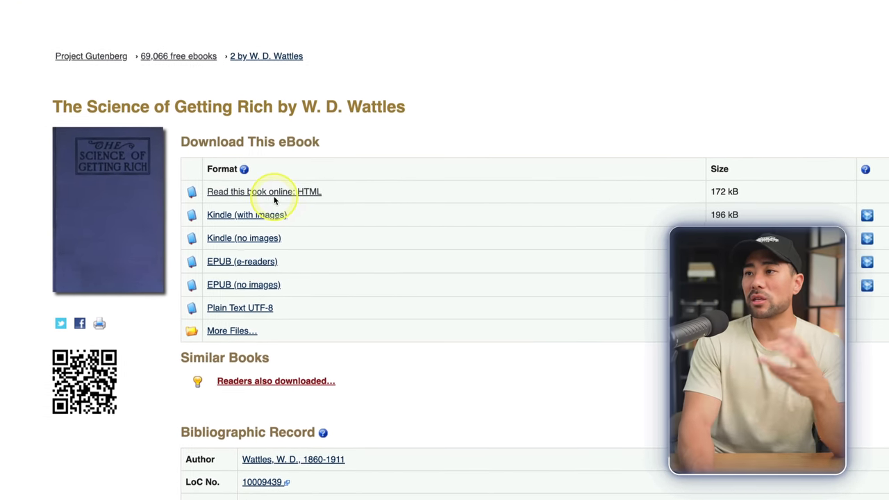
Read The Science of Getting Rich online as HTML, scrolling through to Chapter II.
left_click(303, 194)
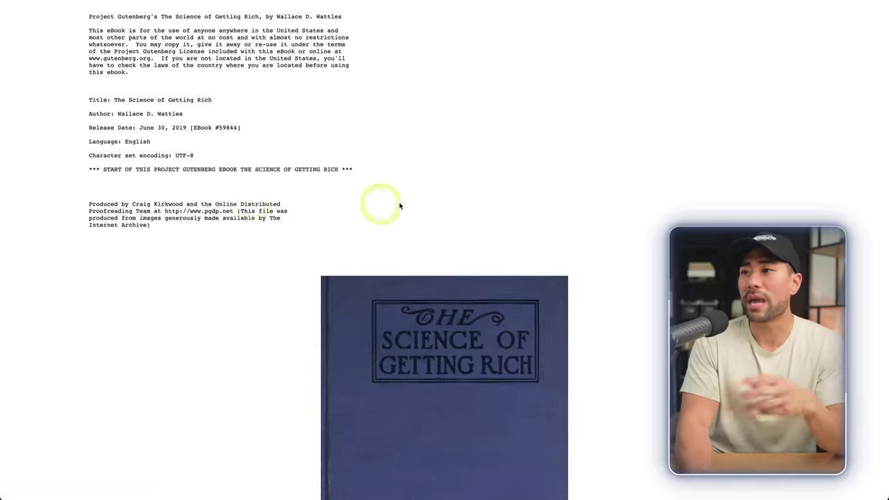
scroll(402, 207, "down", 15)
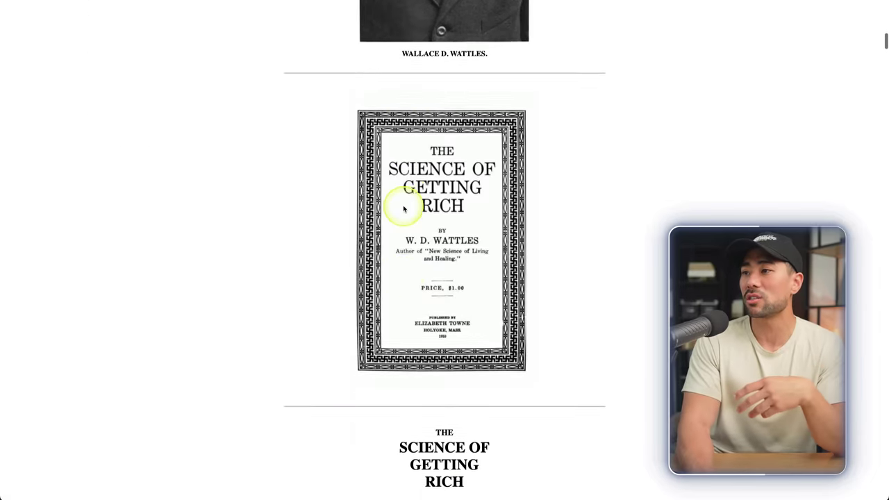
scroll(404, 208, "down", 20)
scroll(403, 205, "down", 10)
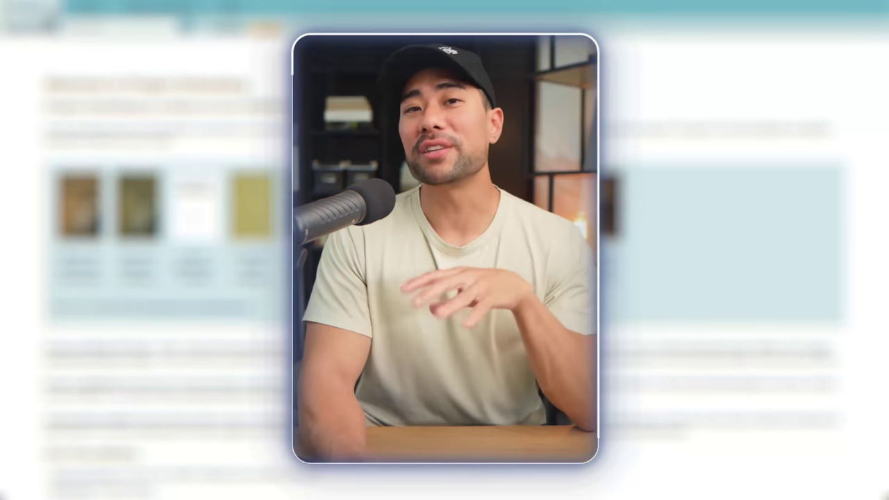